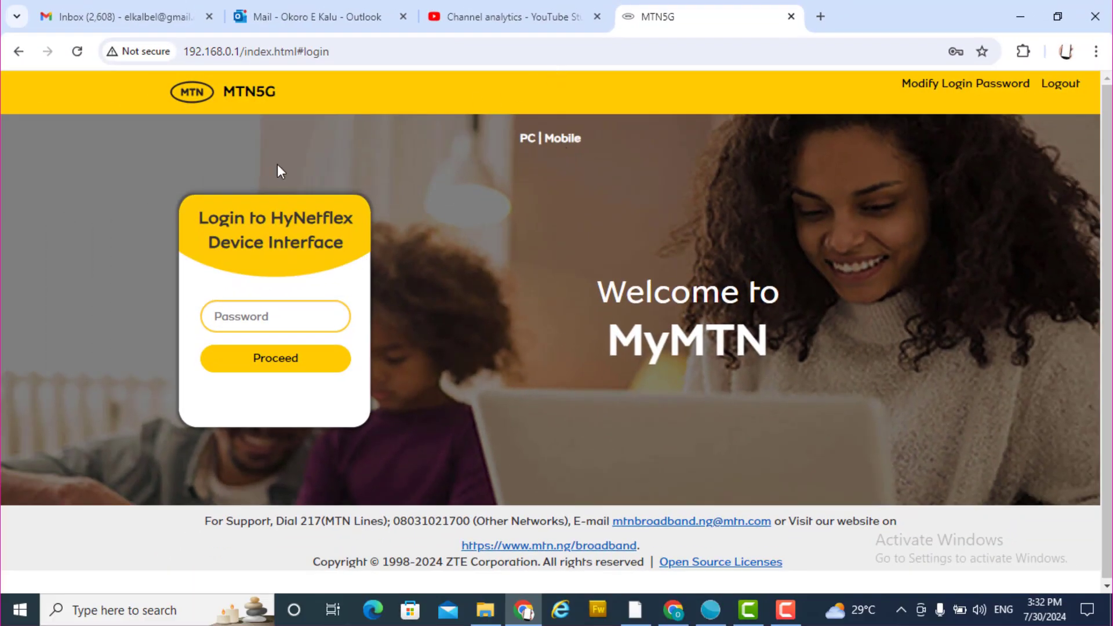
- Check the connected Wi-Fi network, then sign in to the MTN5G router admin with the password
left_click(903, 611)
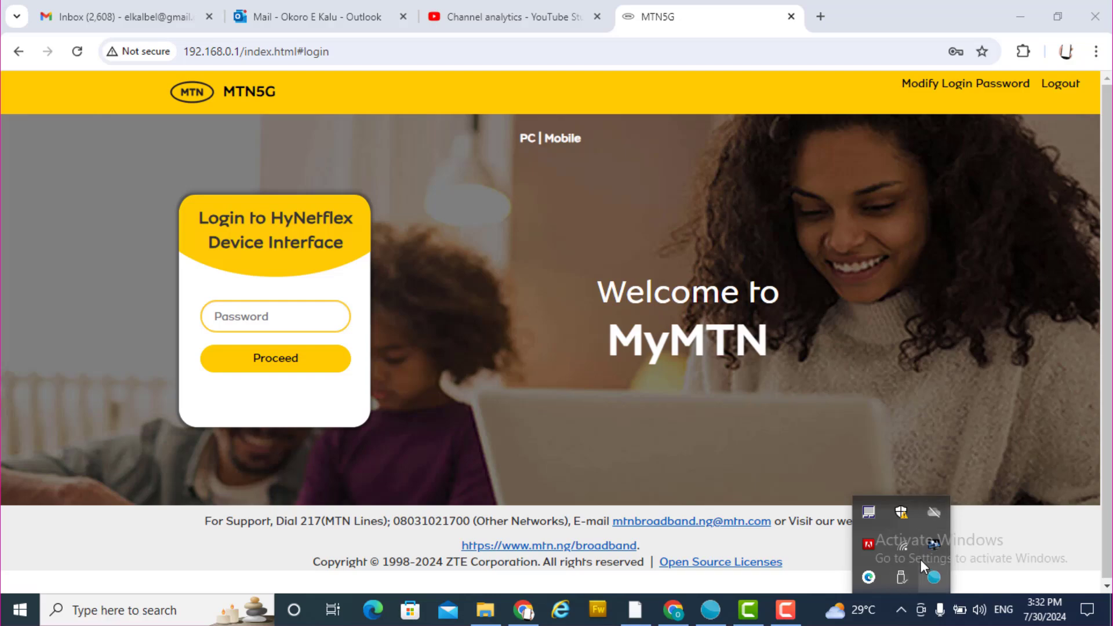
left_click(902, 545)
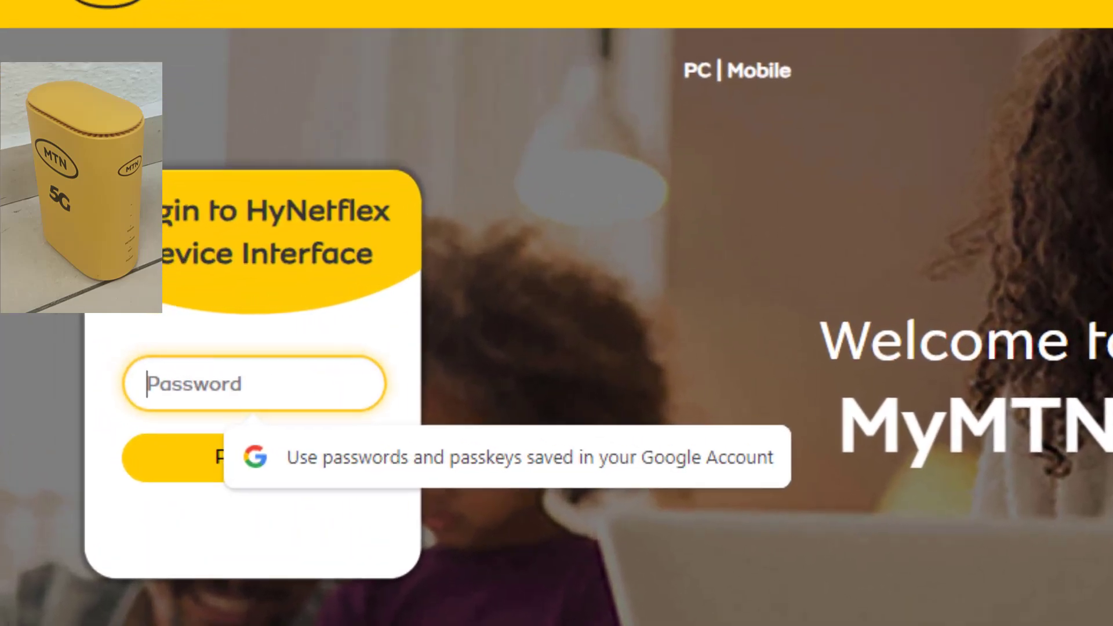
type("•••••")
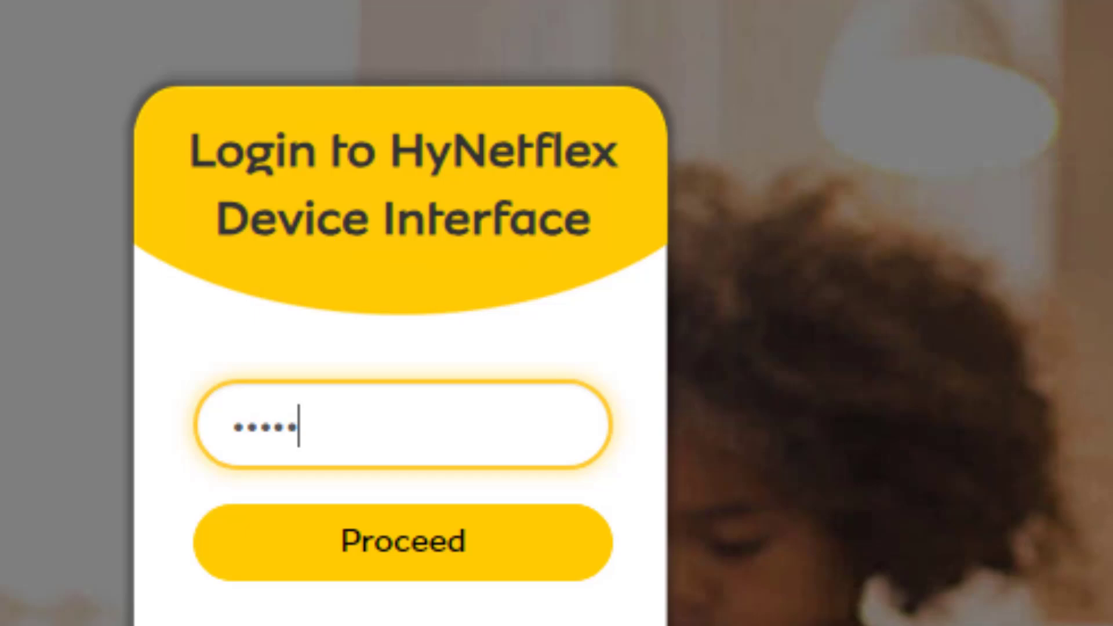
left_click(474, 567)
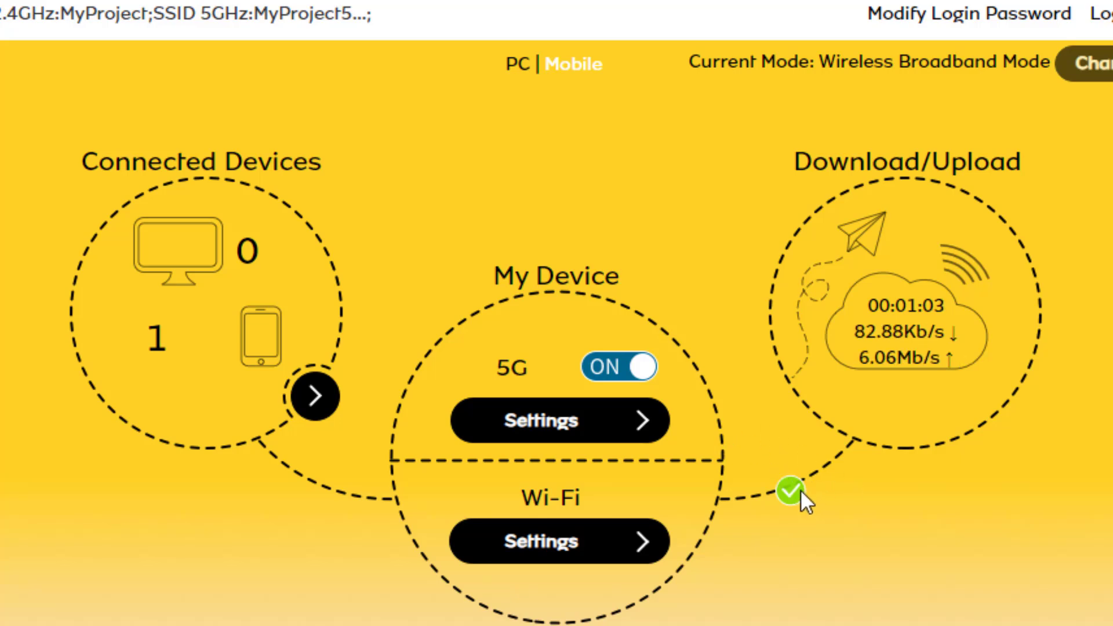
- Toggle the router's 5G mobile data off, then back on to reconnect
left_click(619, 377)
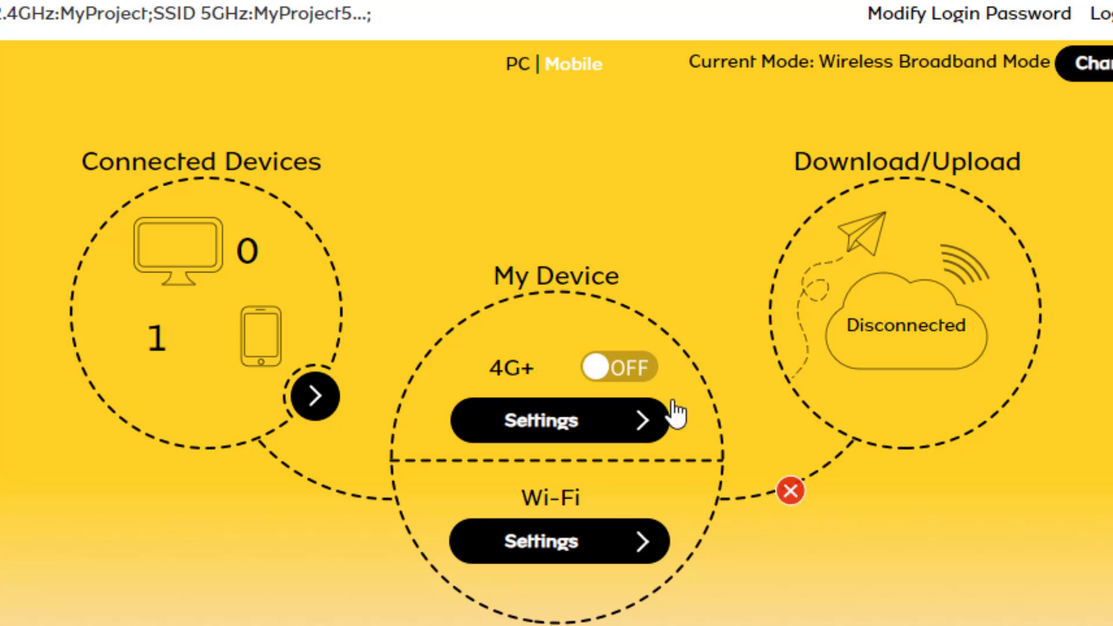
left_click(637, 371)
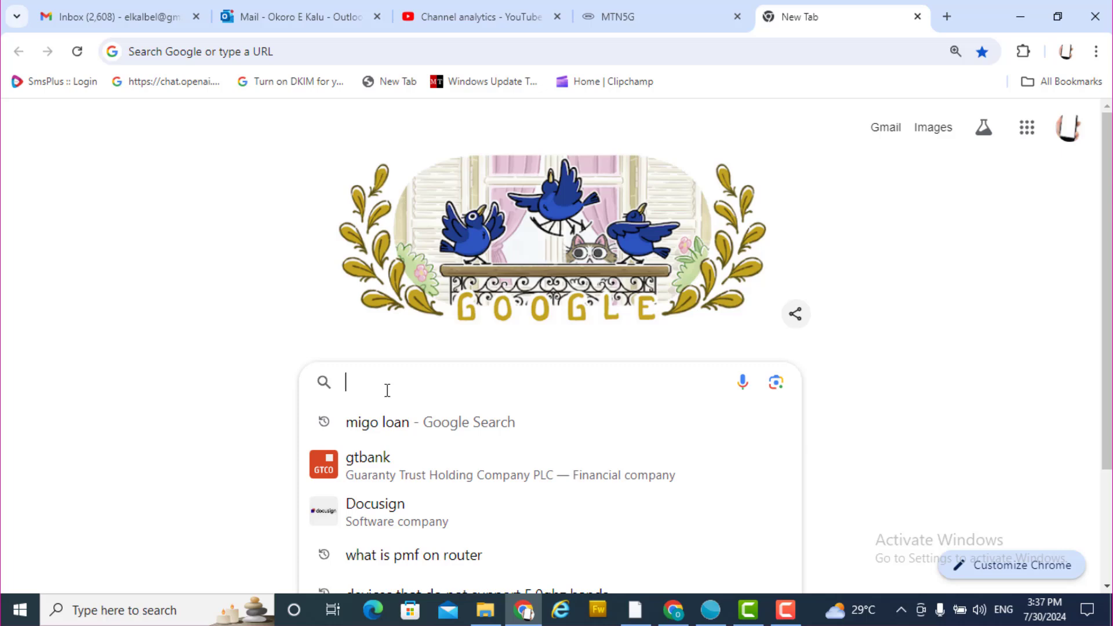
- Search 'google speed' and open the fiber.google.com speed test result
type("googl")
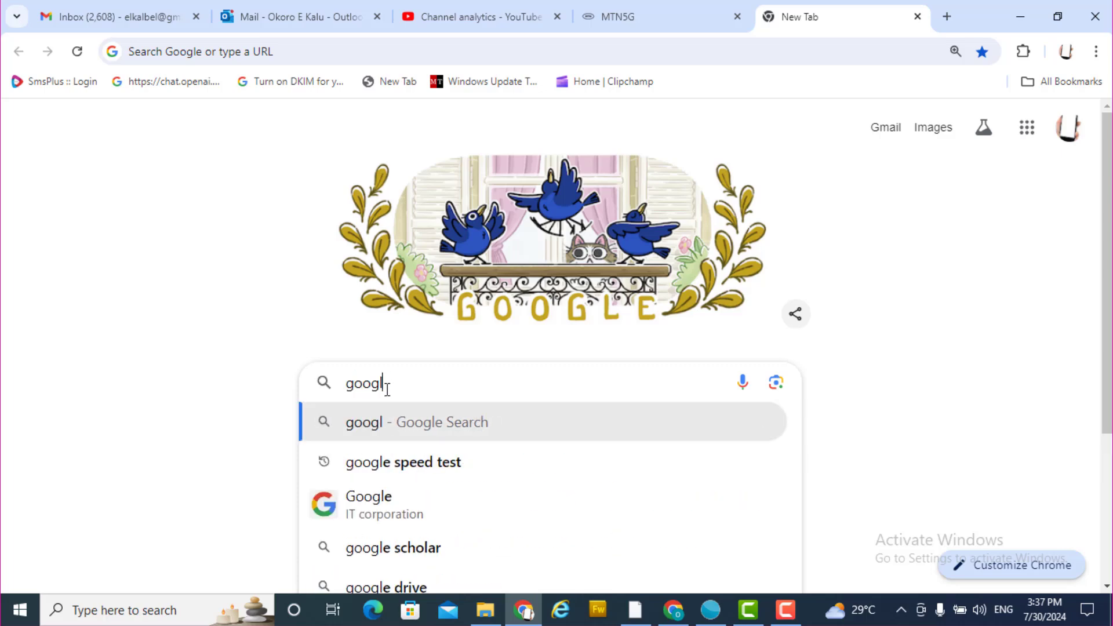
type("e speed")
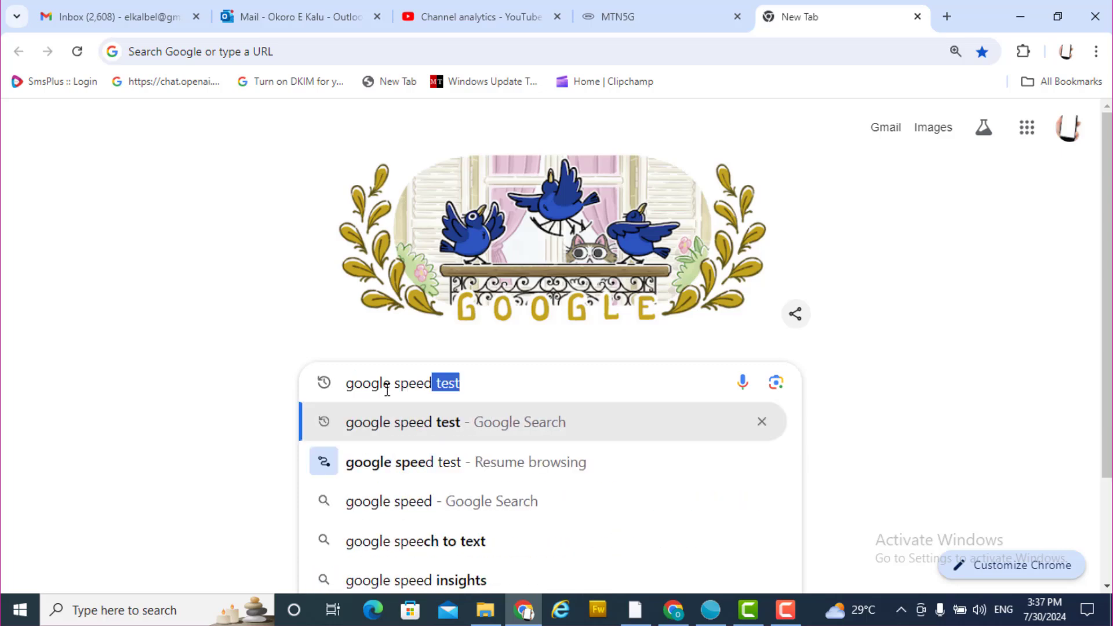
key("Return")
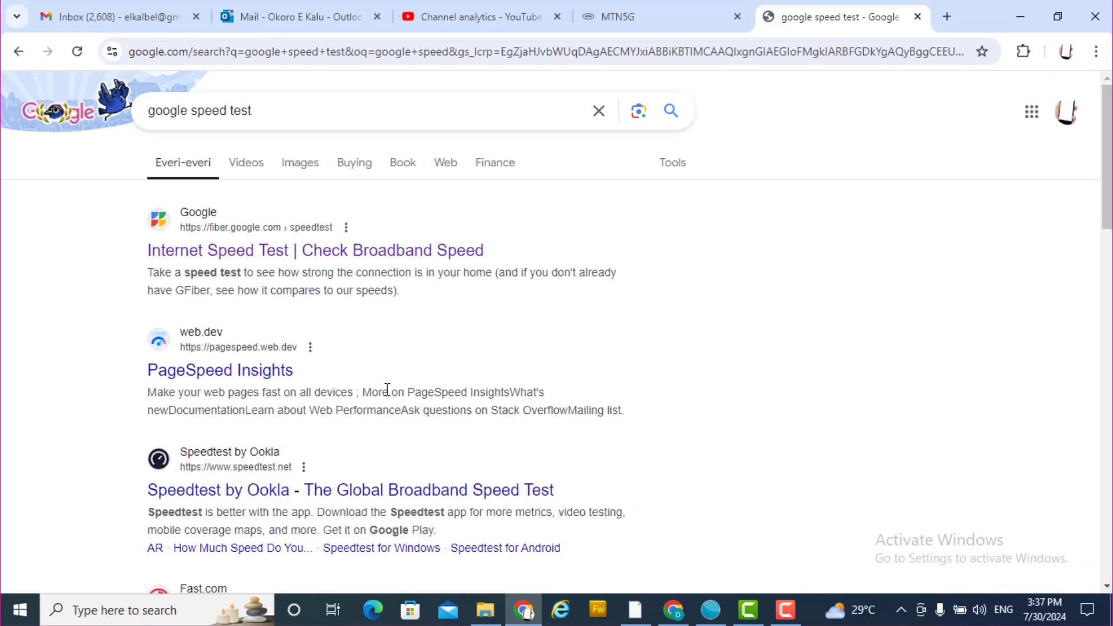
left_click(239, 254)
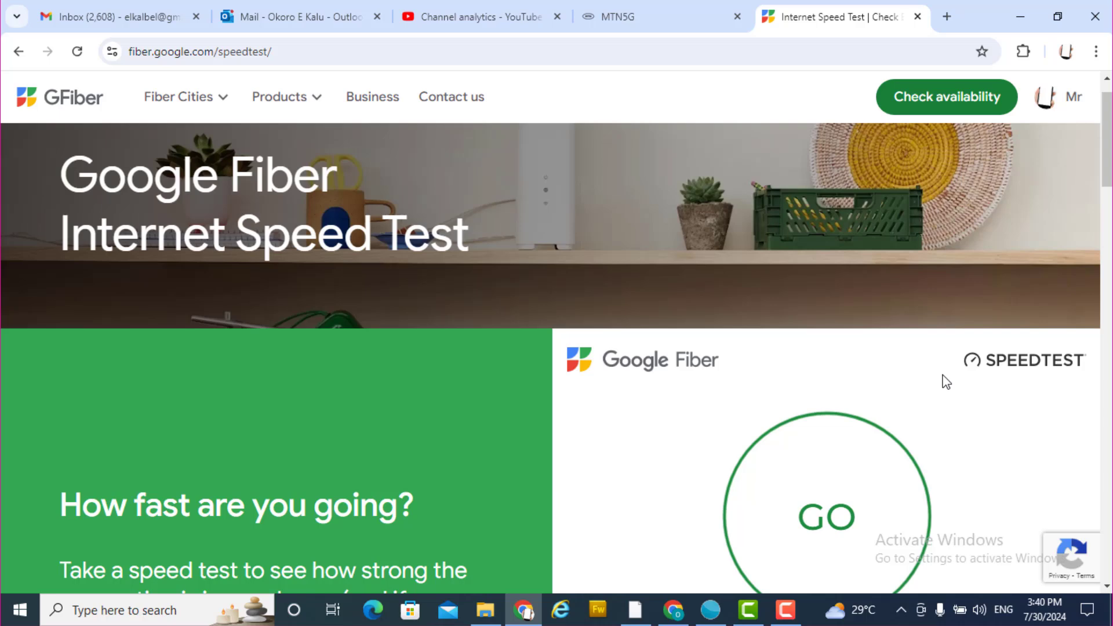
- Run the speed test over MTN: 24 ms ping, 5.8 Mbps download, 12.6 Mbps upload
scroll(838, 426, "down", 2)
left_click(835, 413)
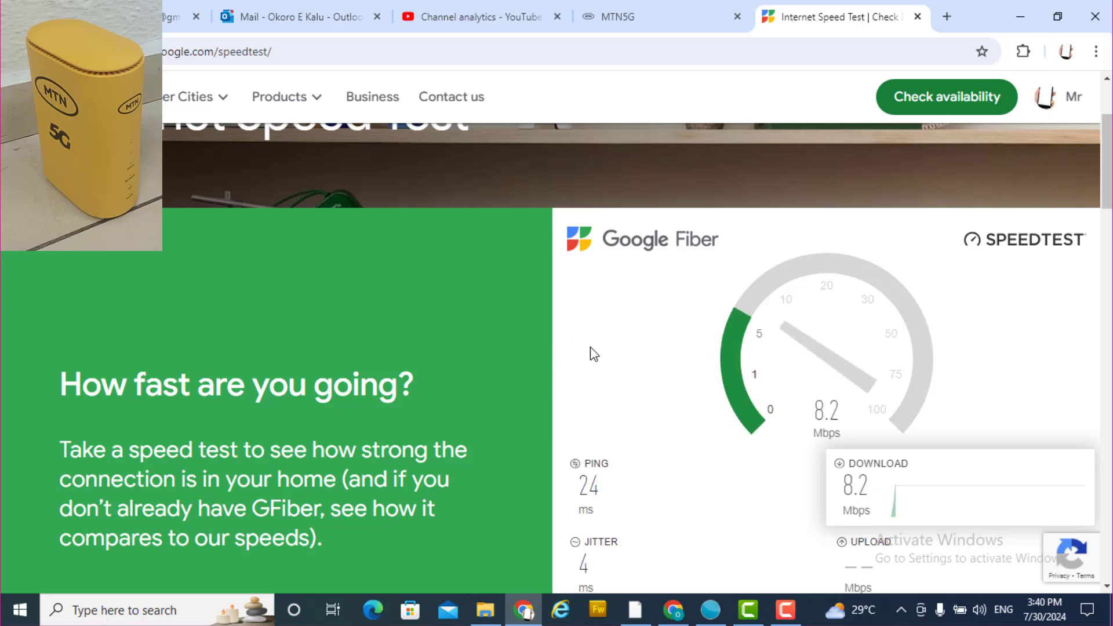
scroll(597, 348, "down", 2)
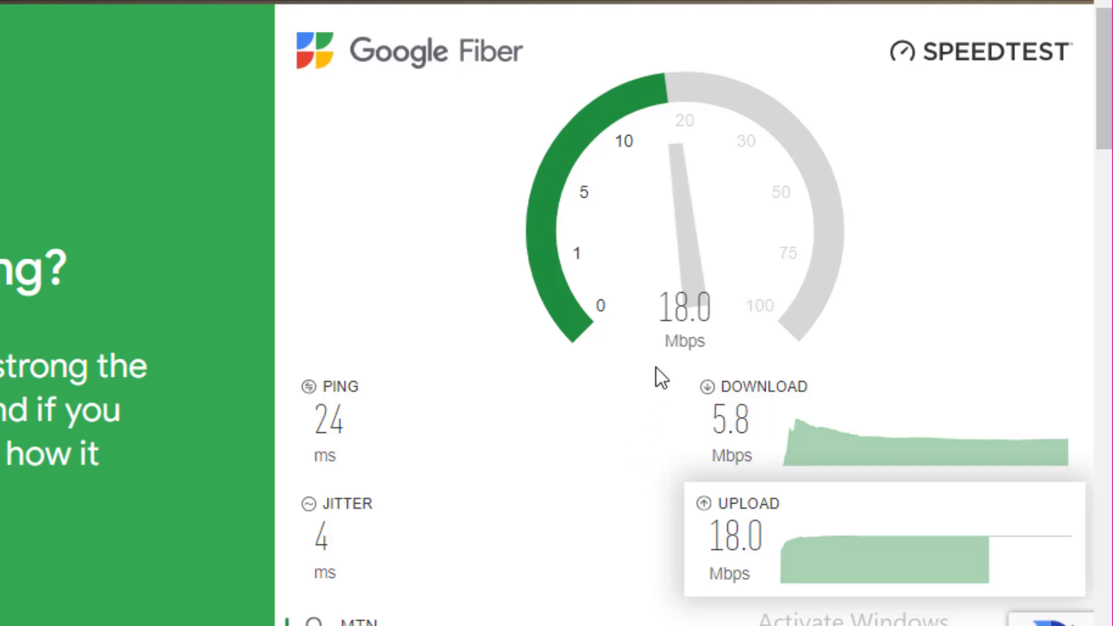
scroll(861, 391, "down", 5)
scroll(860, 391, "up", 3)
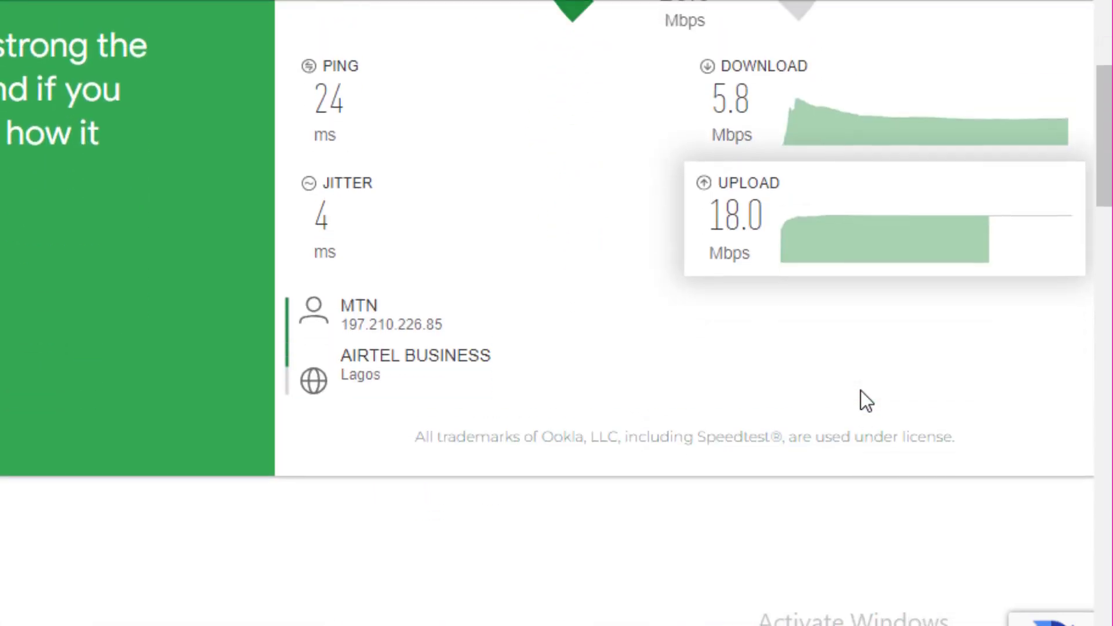
scroll(860, 391, "up", 2)
scroll(860, 391, "up", 1)
scroll(670, 356, "up", 2)
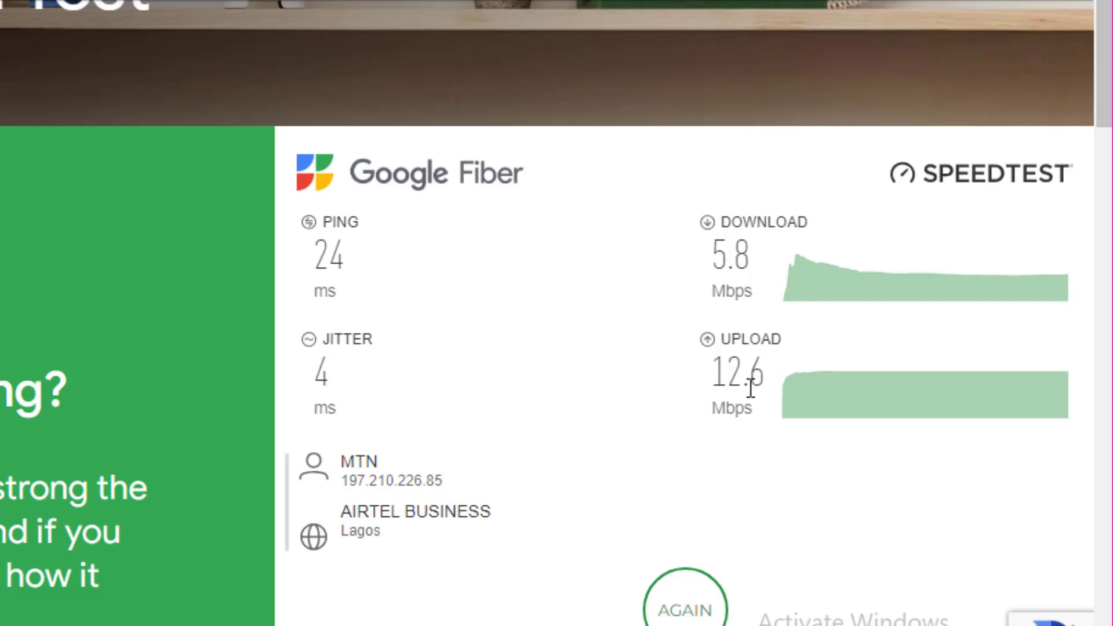
- Repeat the speed test, getting 23 ms ping, 6.3 Mbps download, 17.7 Mbps upload
left_click(692, 587)
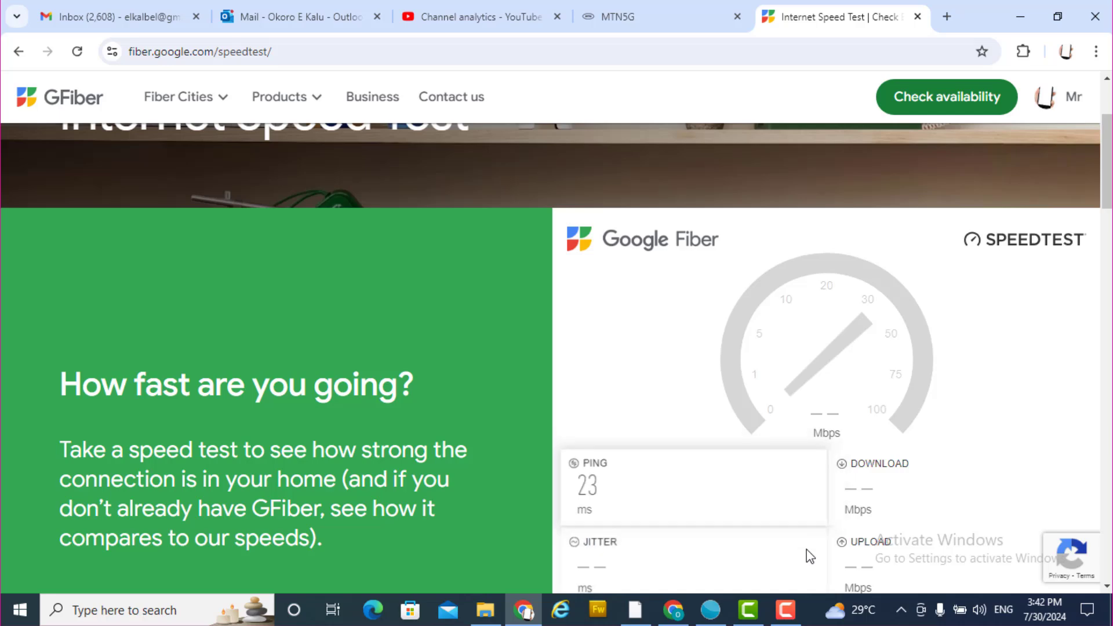
scroll(872, 390, "down", 1)
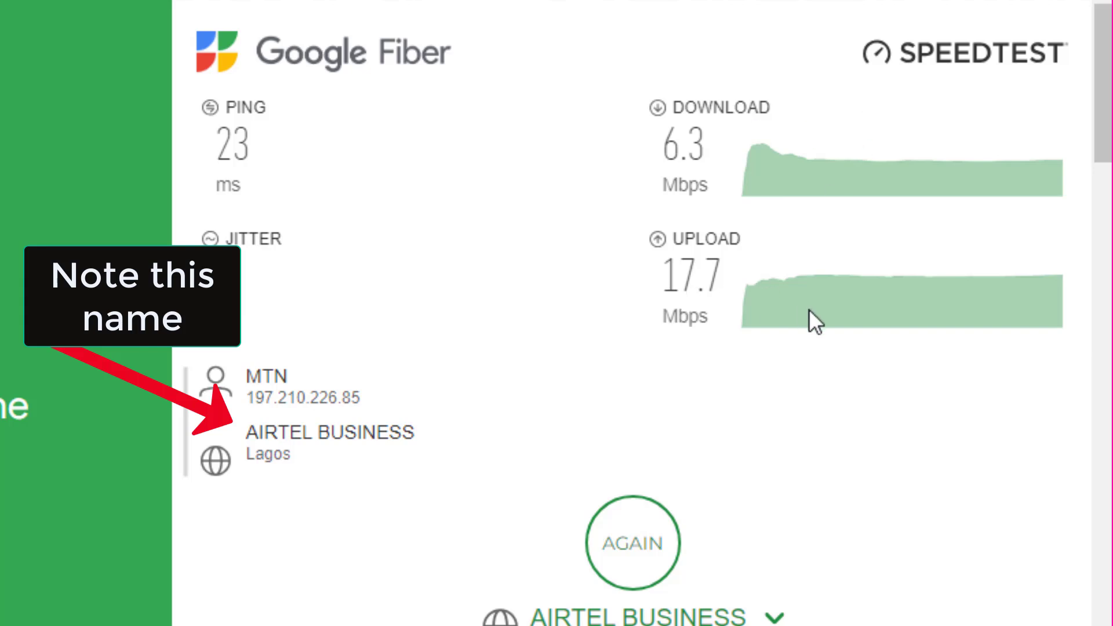
scroll(809, 309, "up", 2)
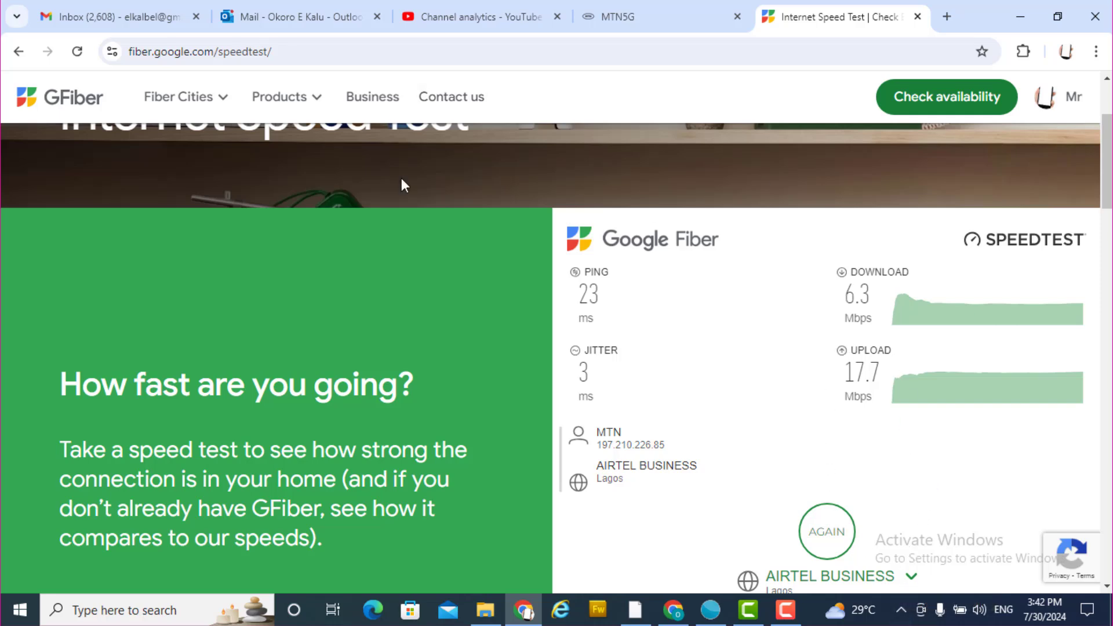
- Reload the speed test page and bring up the taskbar Wi-Fi network list
left_click(81, 56)
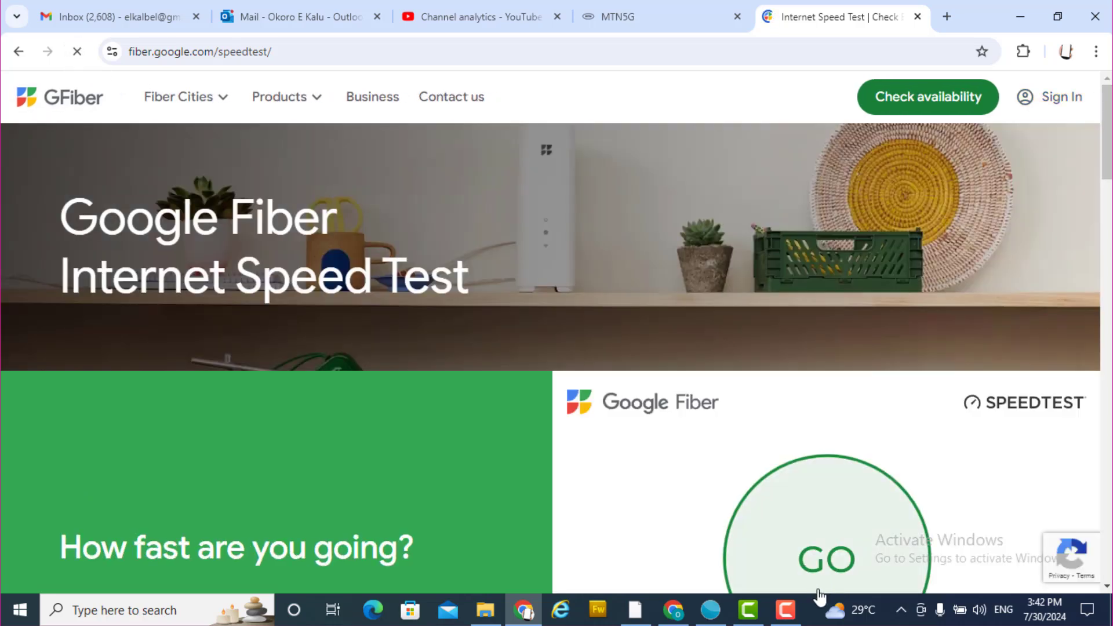
left_click(893, 610)
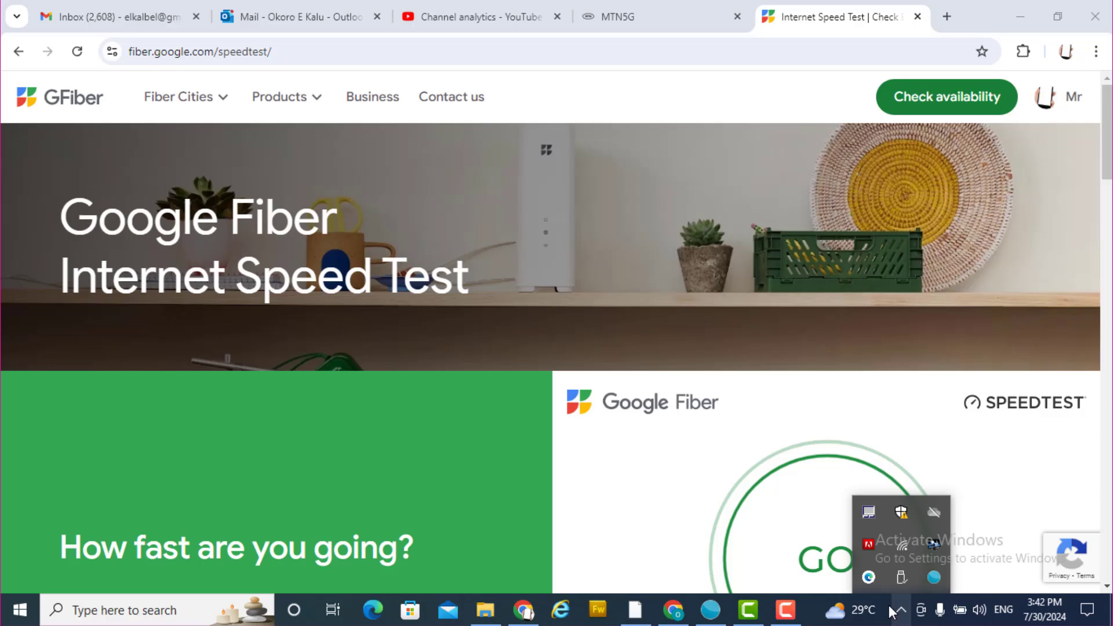
left_click(901, 547)
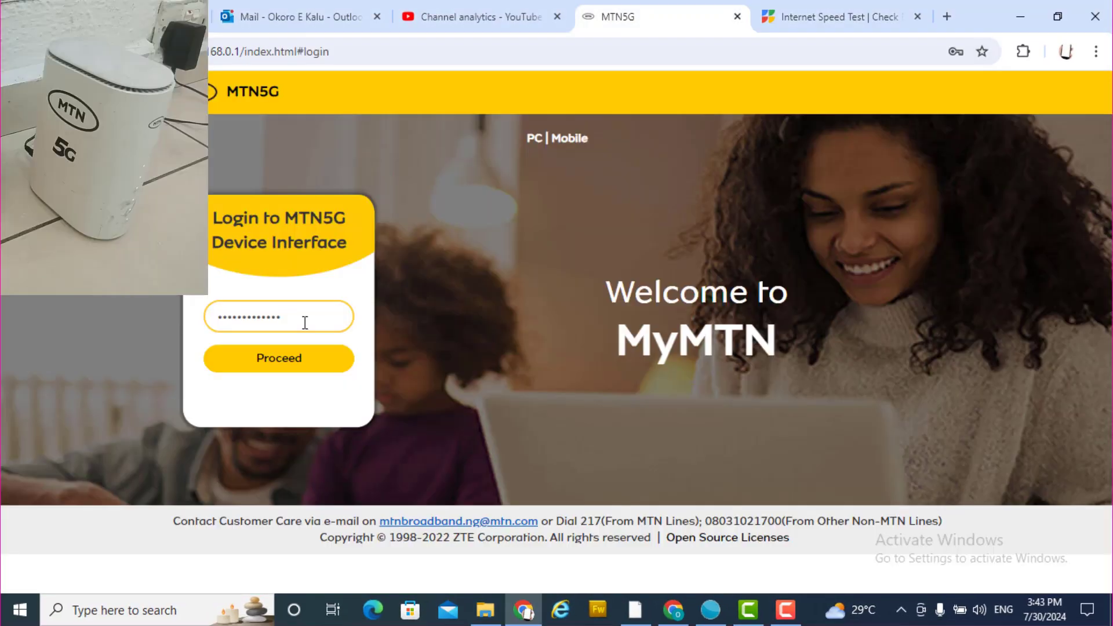
- Sign in to the second router, then test speed: 41 ms ping, 14.6 down, 16.2 Mbps up
left_click(295, 360)
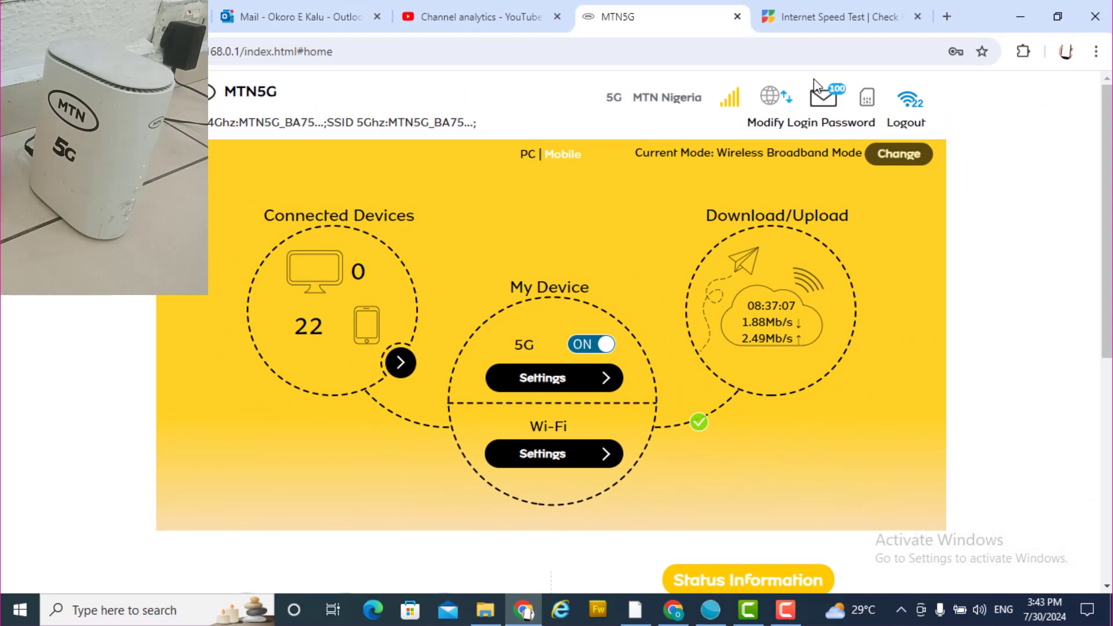
left_click(838, 22)
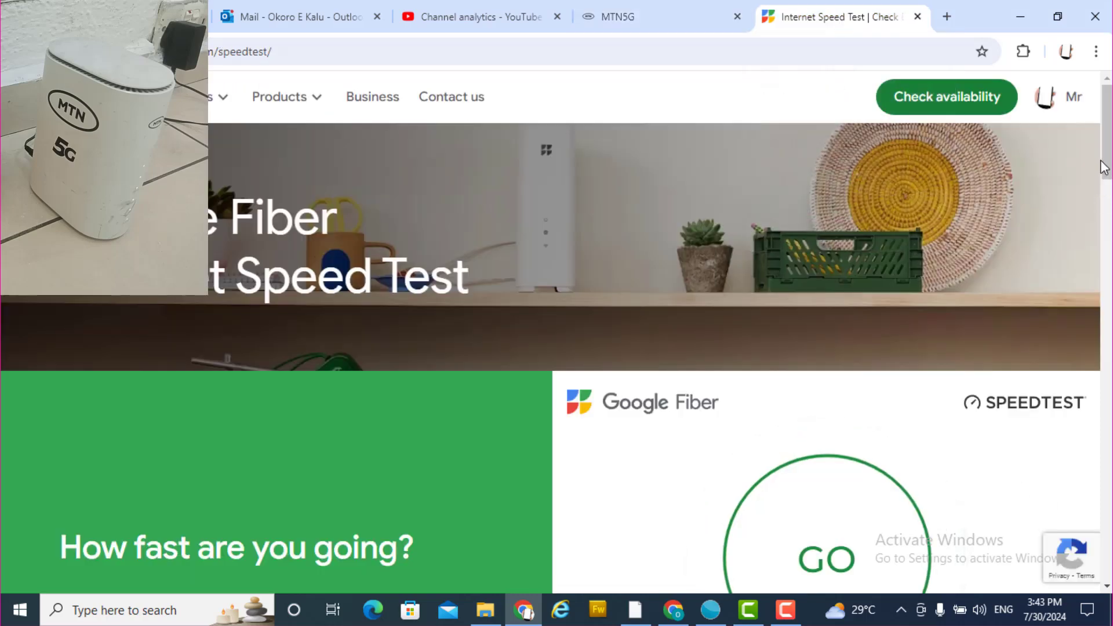
scroll(782, 493, "down", 4)
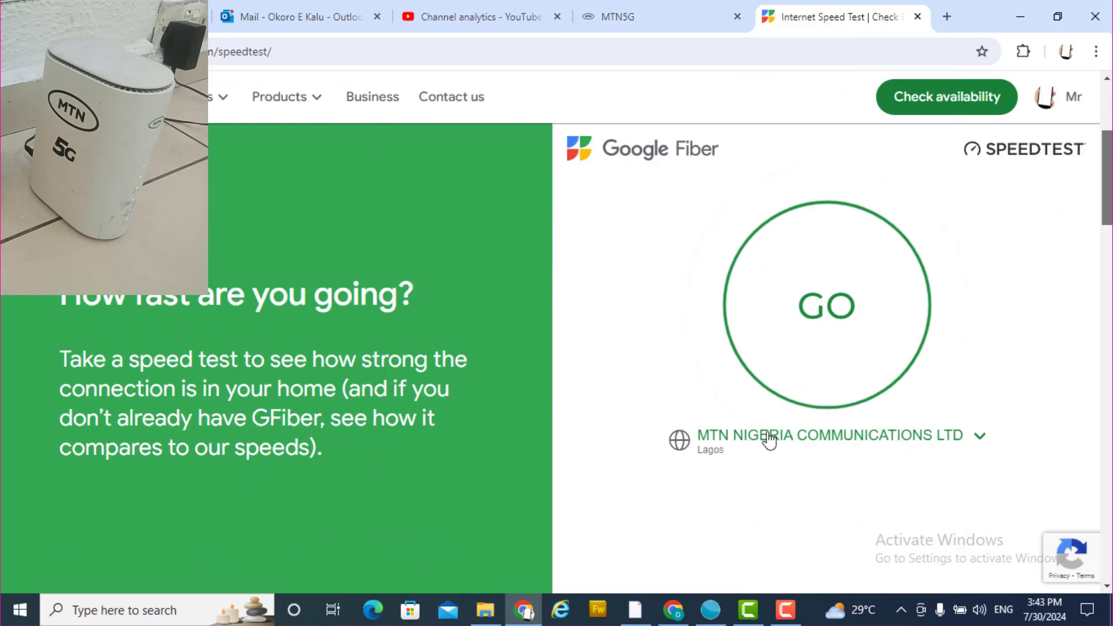
left_click(834, 344)
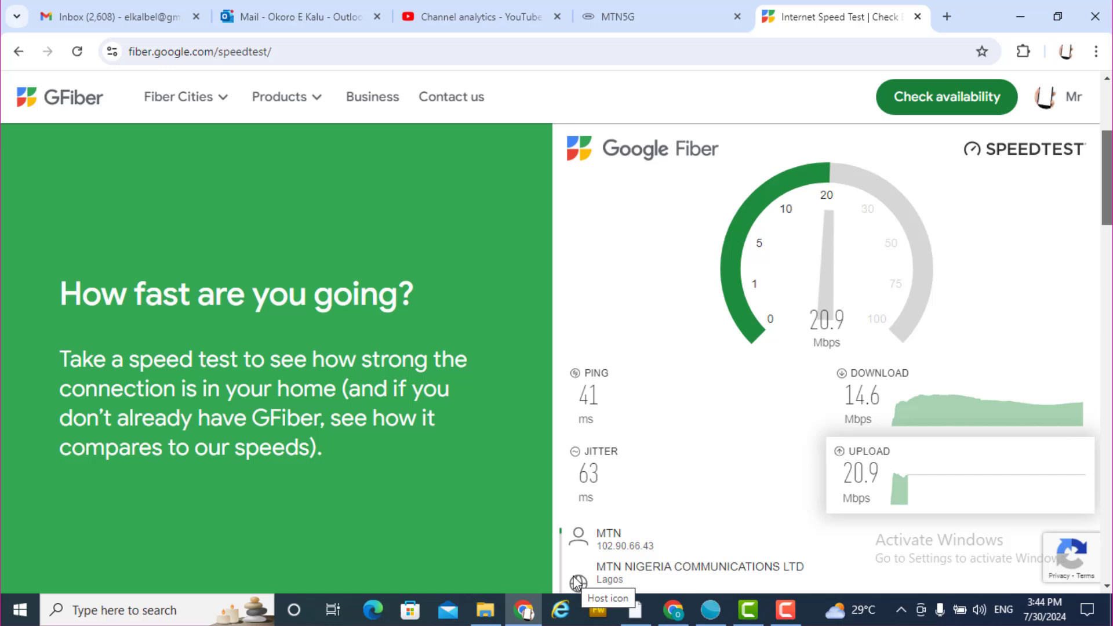
scroll(538, 422, "down", 1)
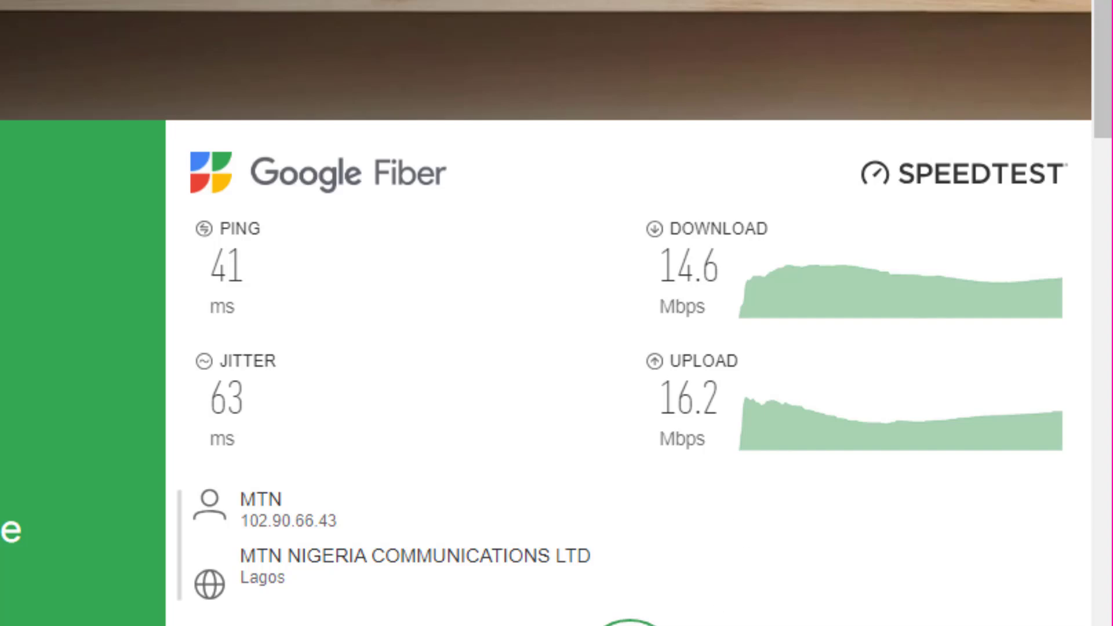
- Reload with F5 and rerun the test: 58 ms ping, 11.9 Mbps down, 16.3 Mbps up
key("F5")
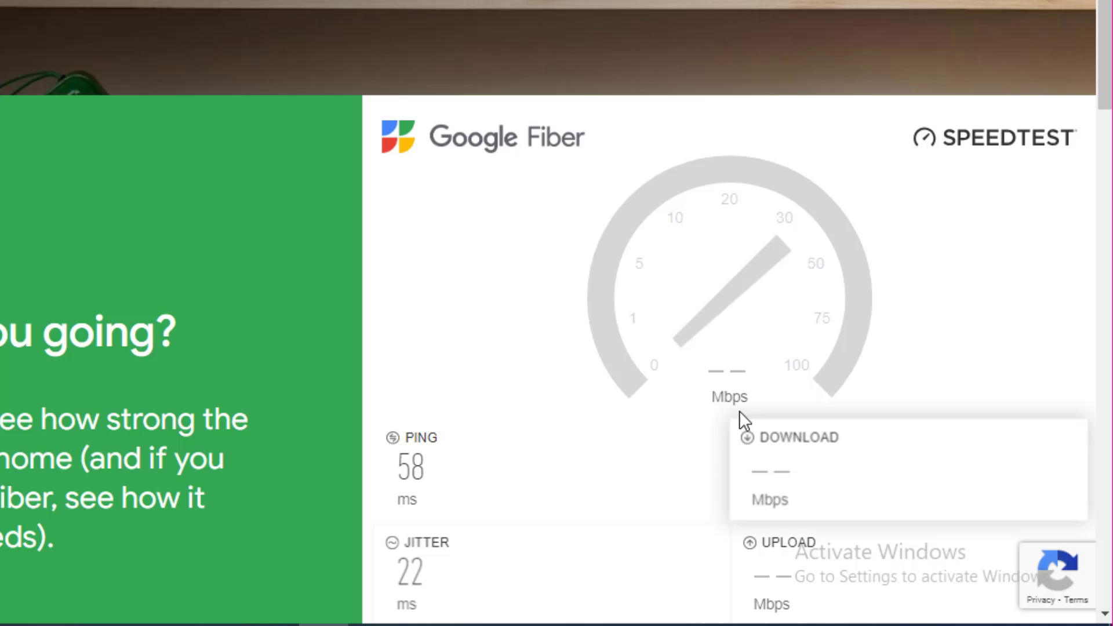
scroll(506, 254, "down", 2)
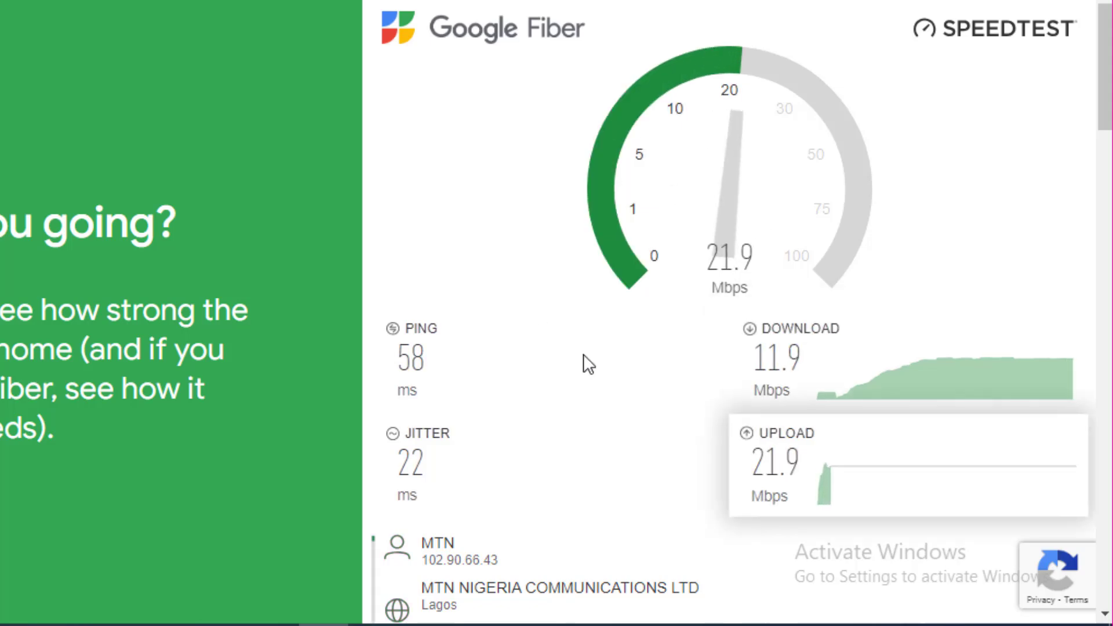
scroll(740, 248, "down", 2)
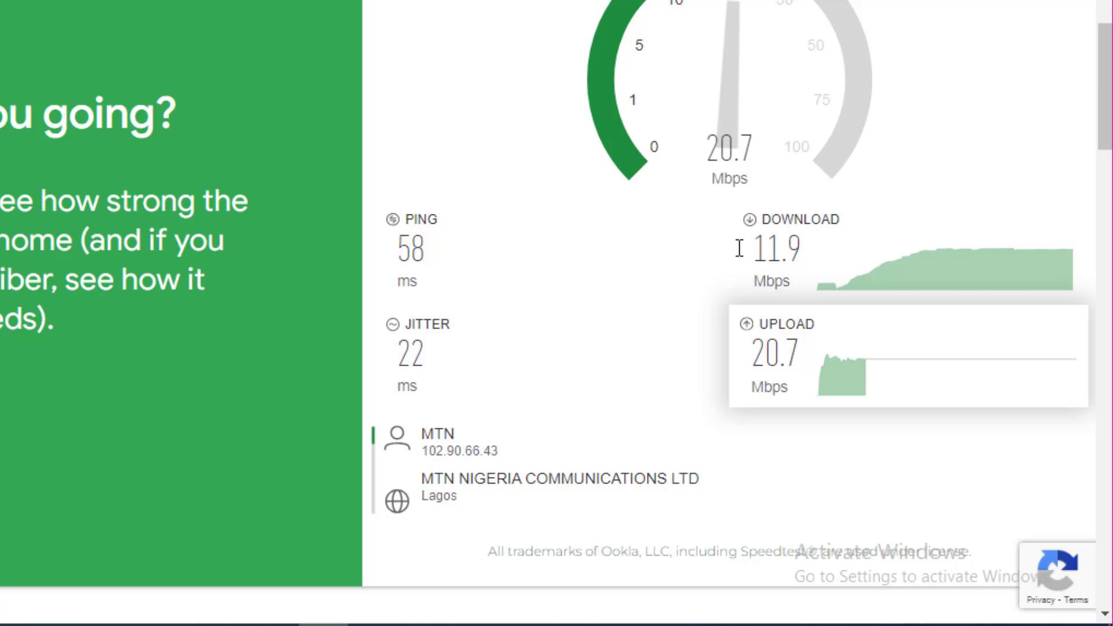
scroll(739, 248, "up", 2)
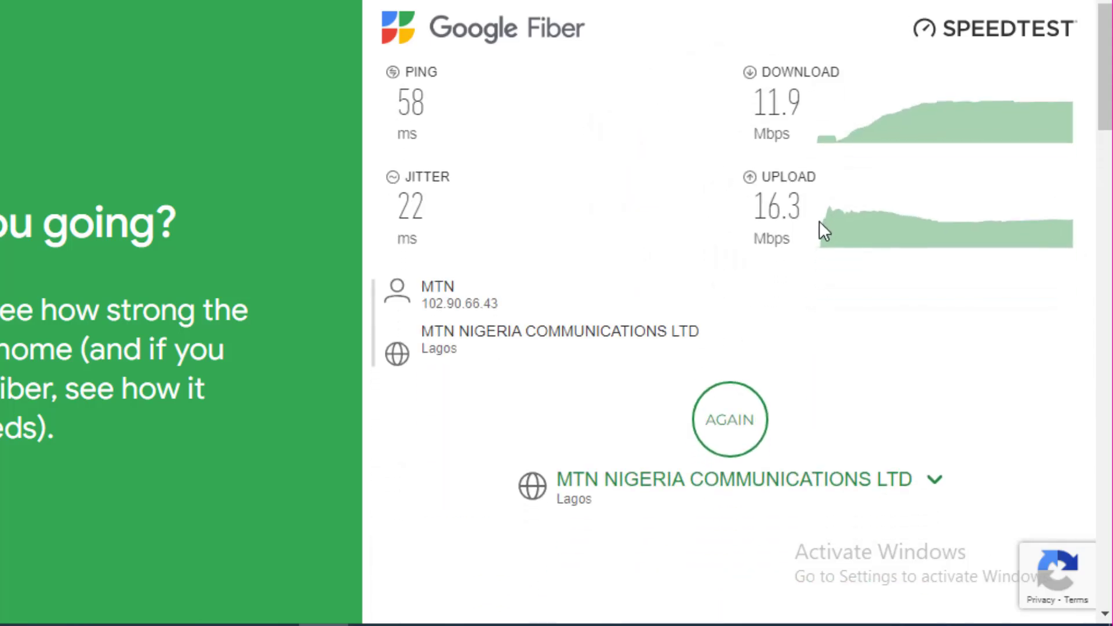
scroll(812, 225, "up", 2)
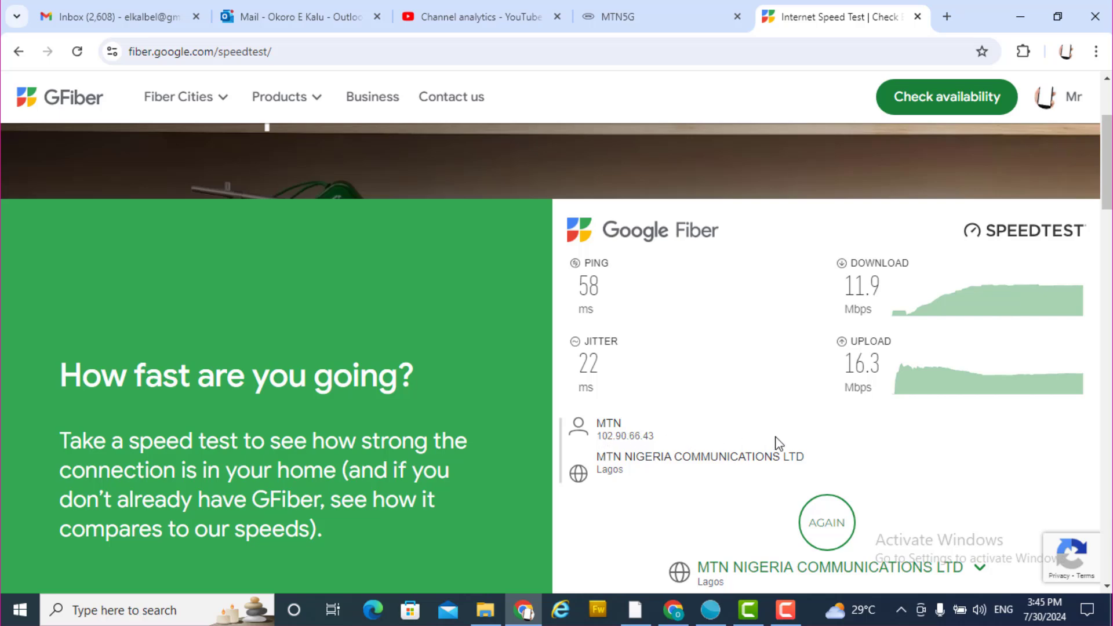
mouse_move(657, 16)
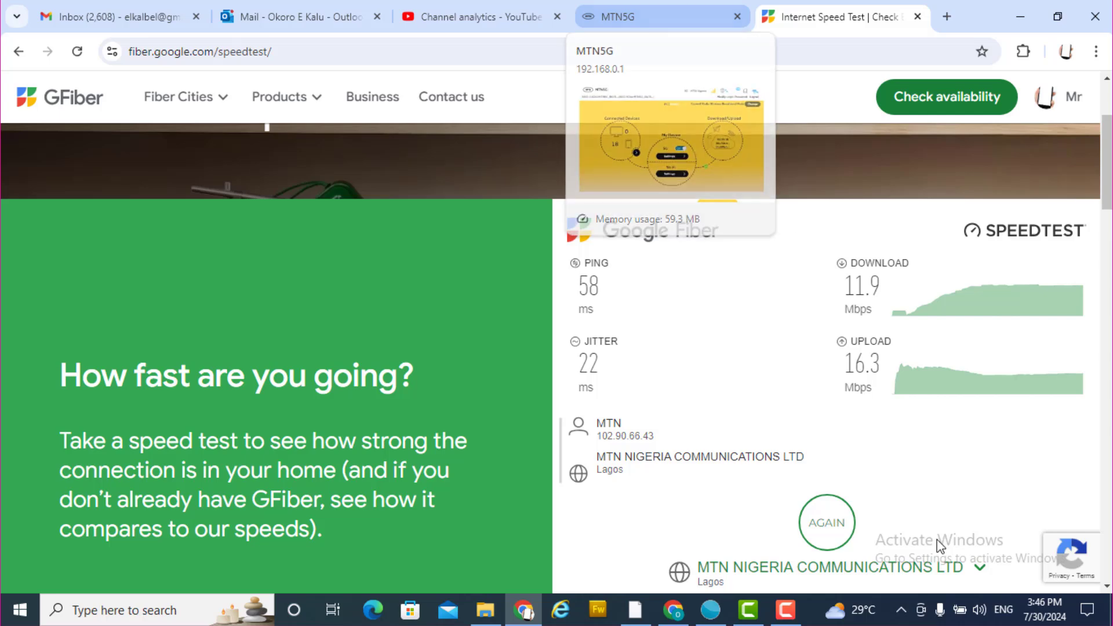
- Connect the PC to the MyProject Wi-Fi network from the taskbar
left_click(903, 610)
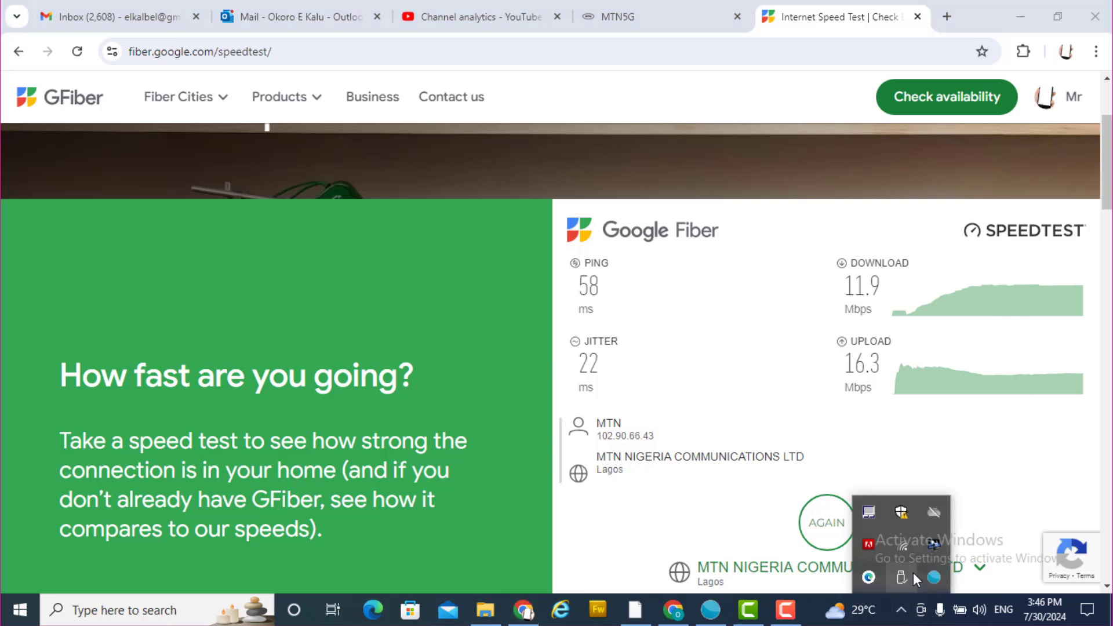
left_click(905, 545)
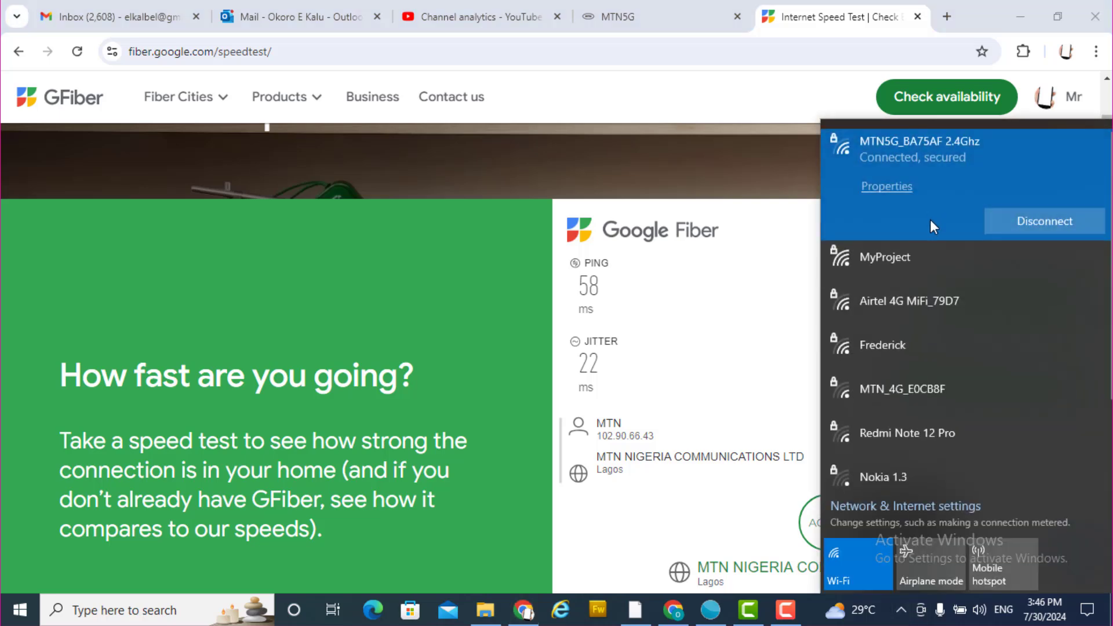
left_click(941, 263)
left_click(1040, 267)
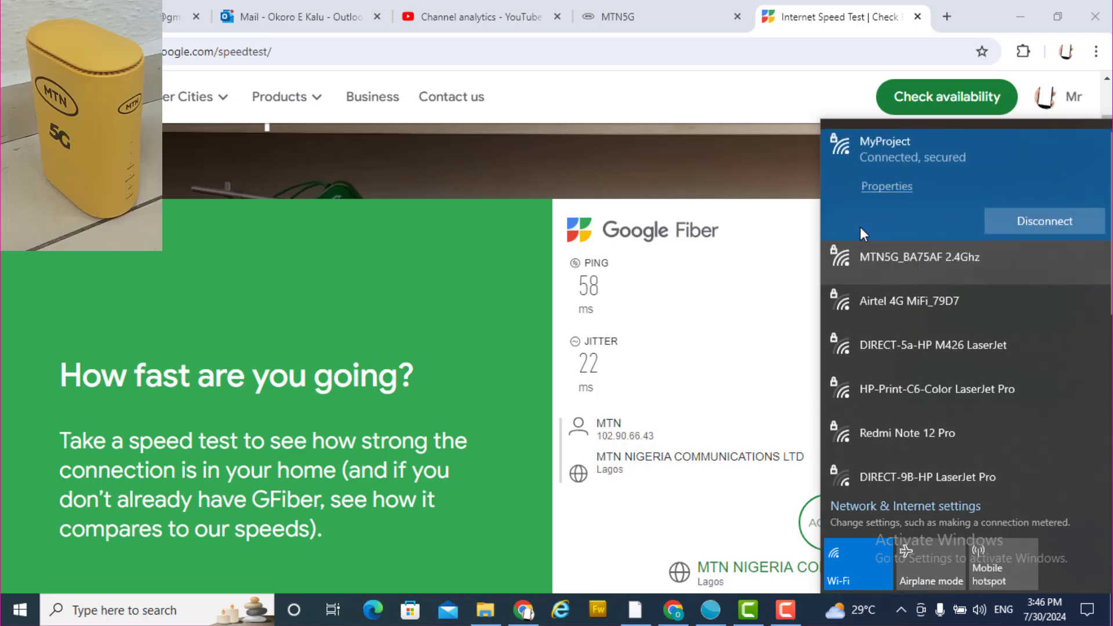
left_click(655, 24)
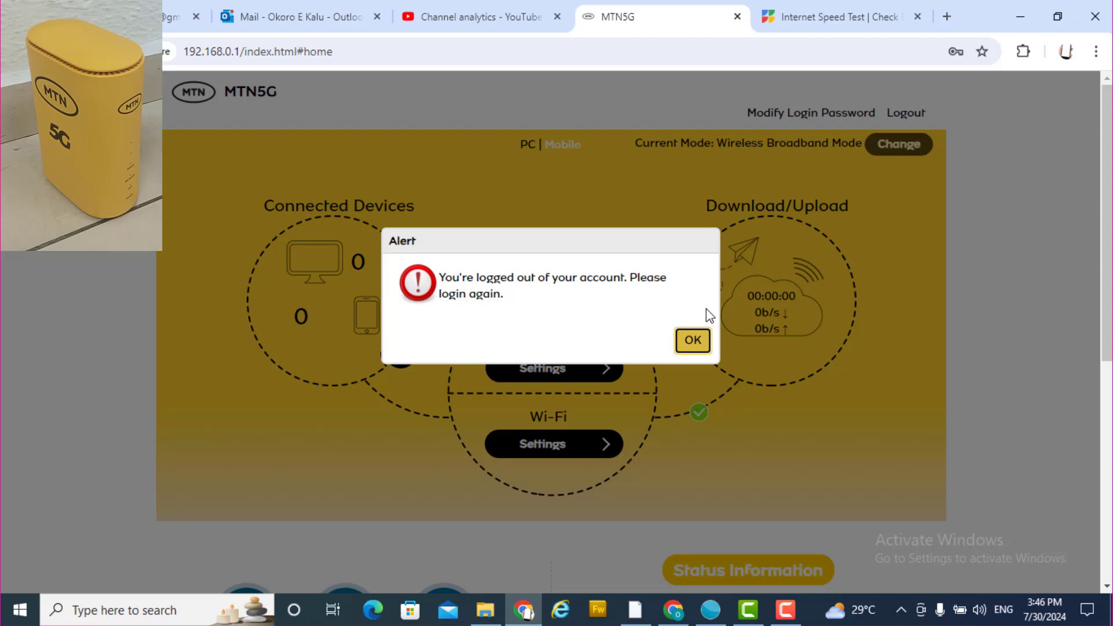
left_click(696, 340)
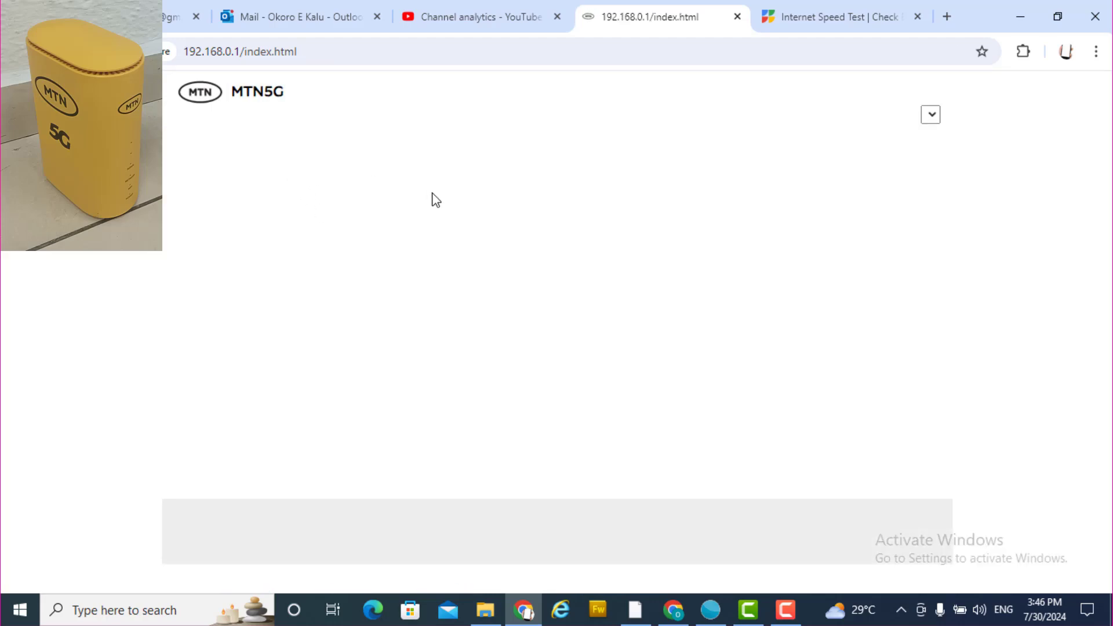
left_click(264, 322)
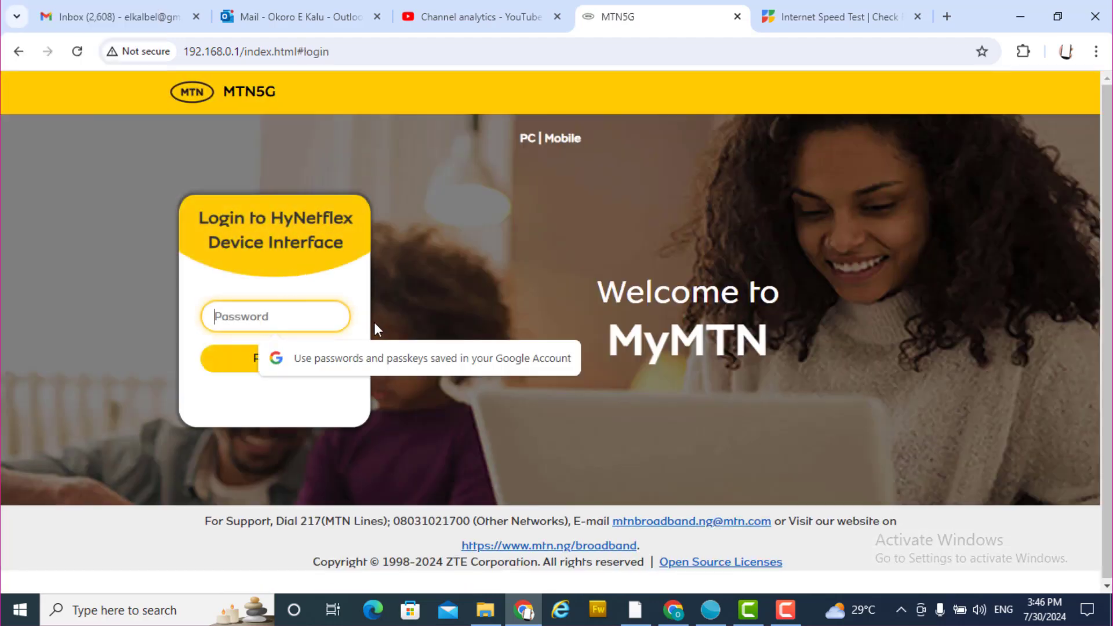
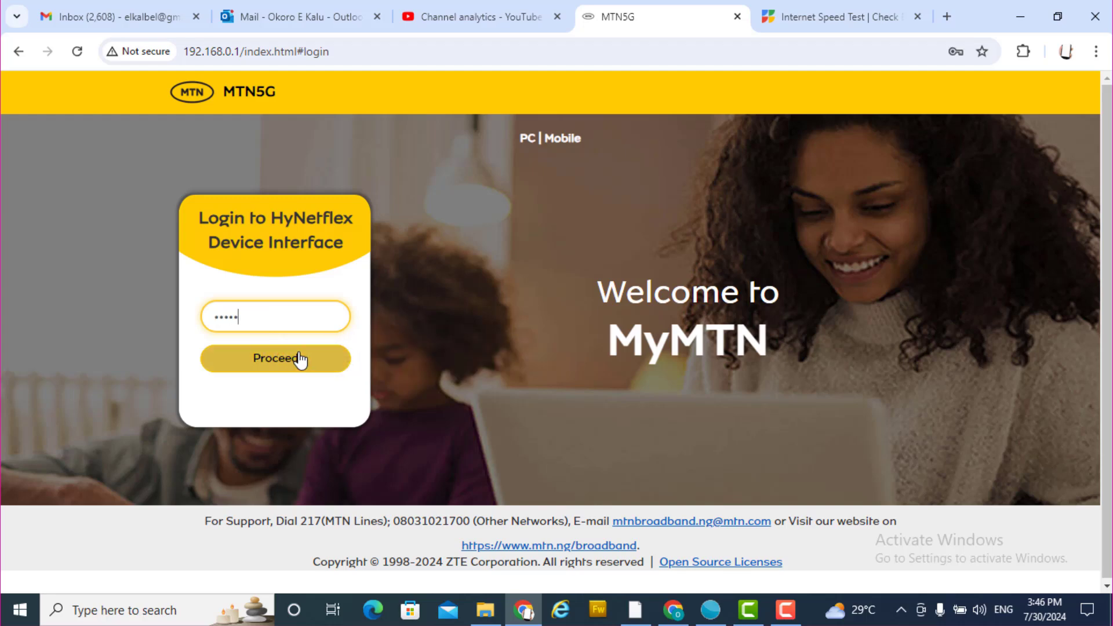
left_click(296, 358)
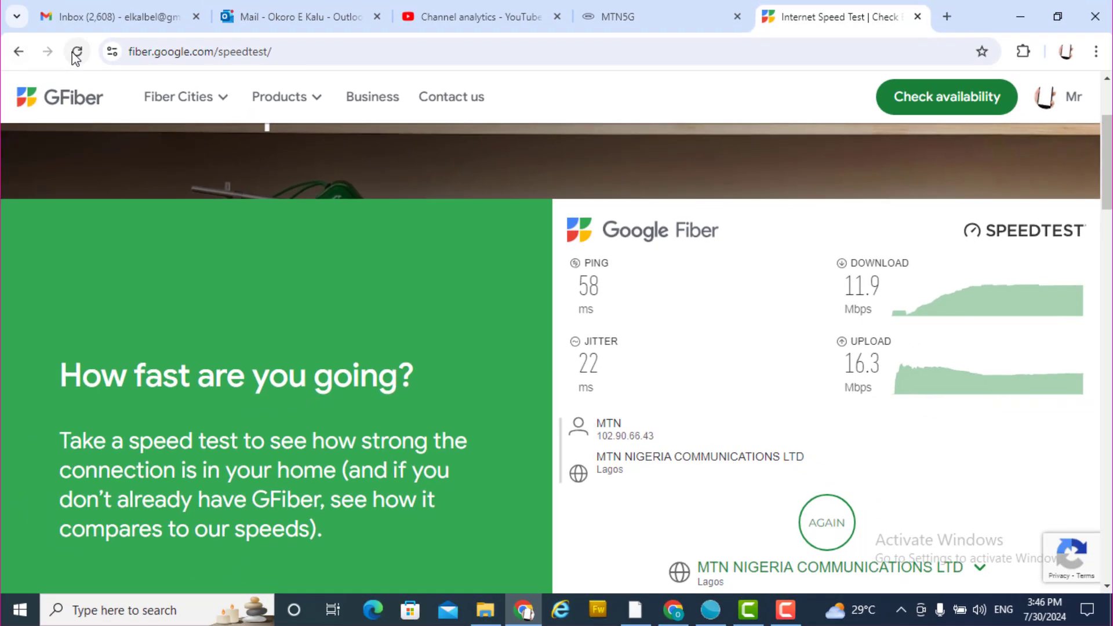
left_click(77, 52)
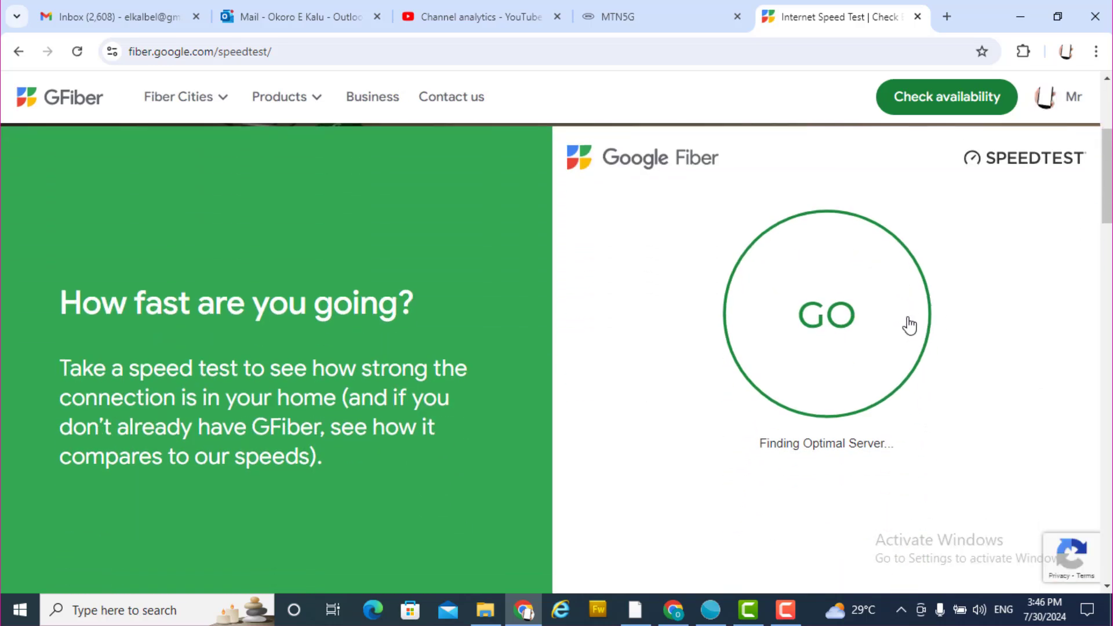
- Run the test on the yellow router: 24 ms ping, 6.2 Mbps down, 17.1 Mbps up
left_click(833, 330)
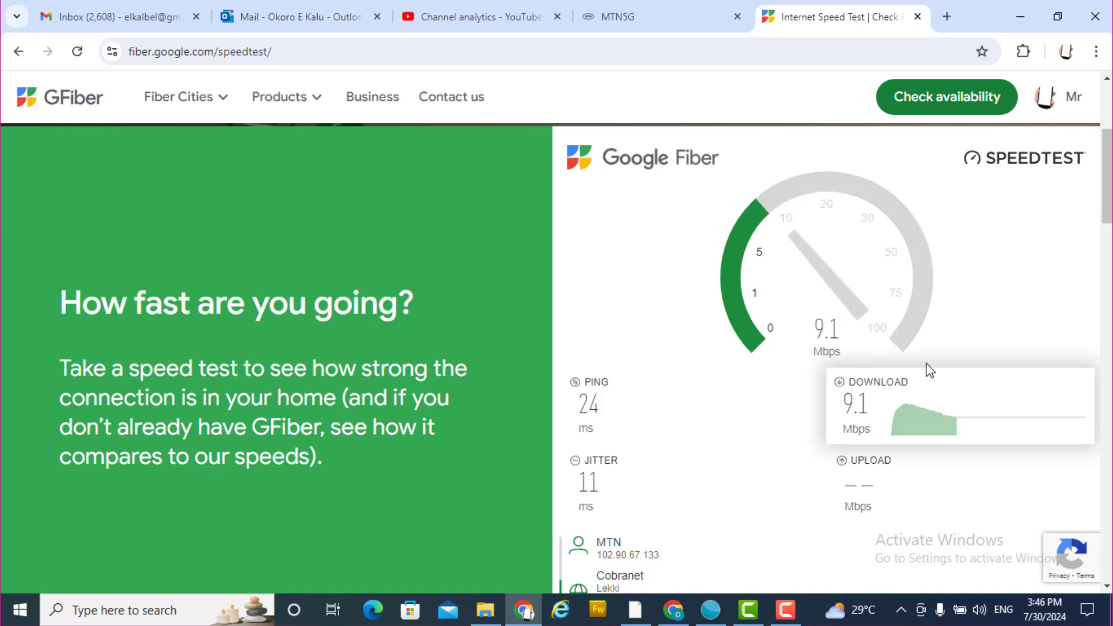
scroll(970, 336, "down", 1)
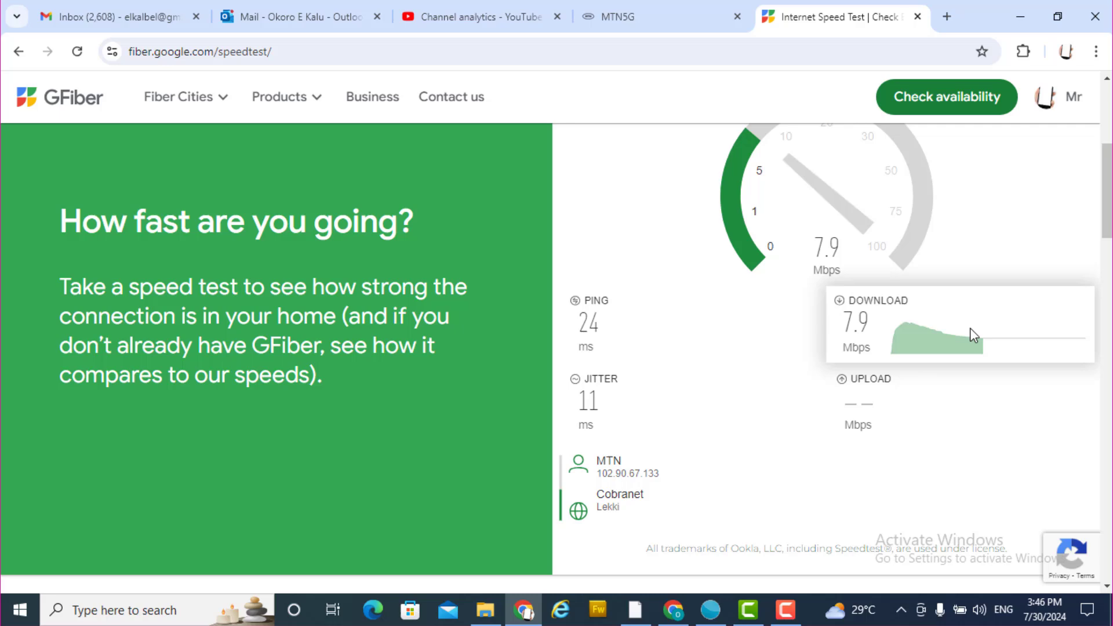
scroll(970, 328, "up", 1)
scroll(970, 332, "down", 1)
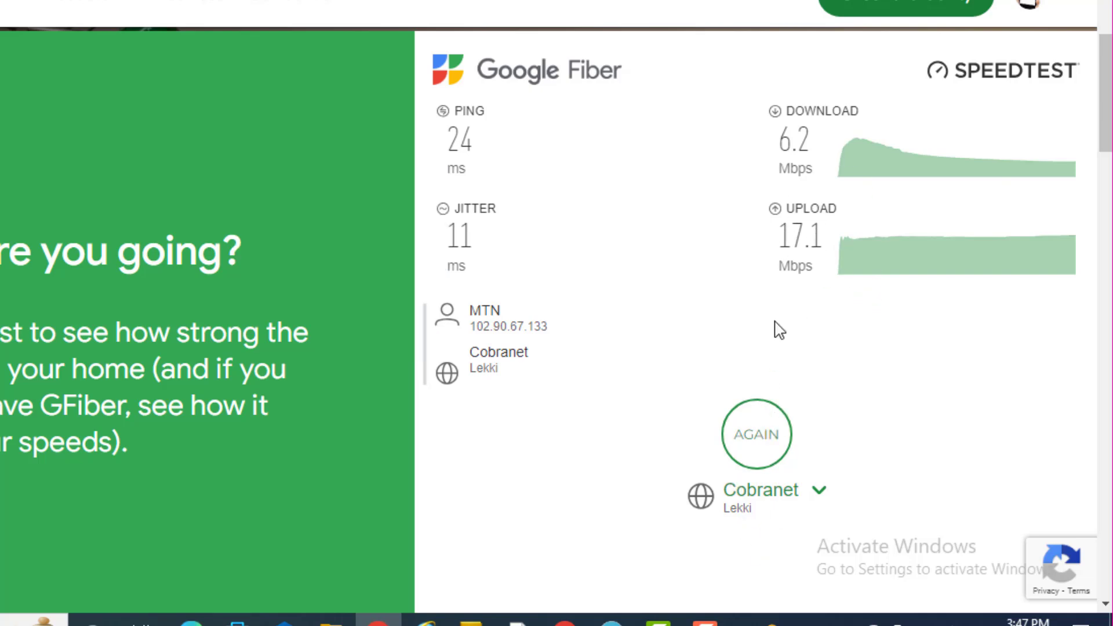
scroll(779, 329, "up", 2)
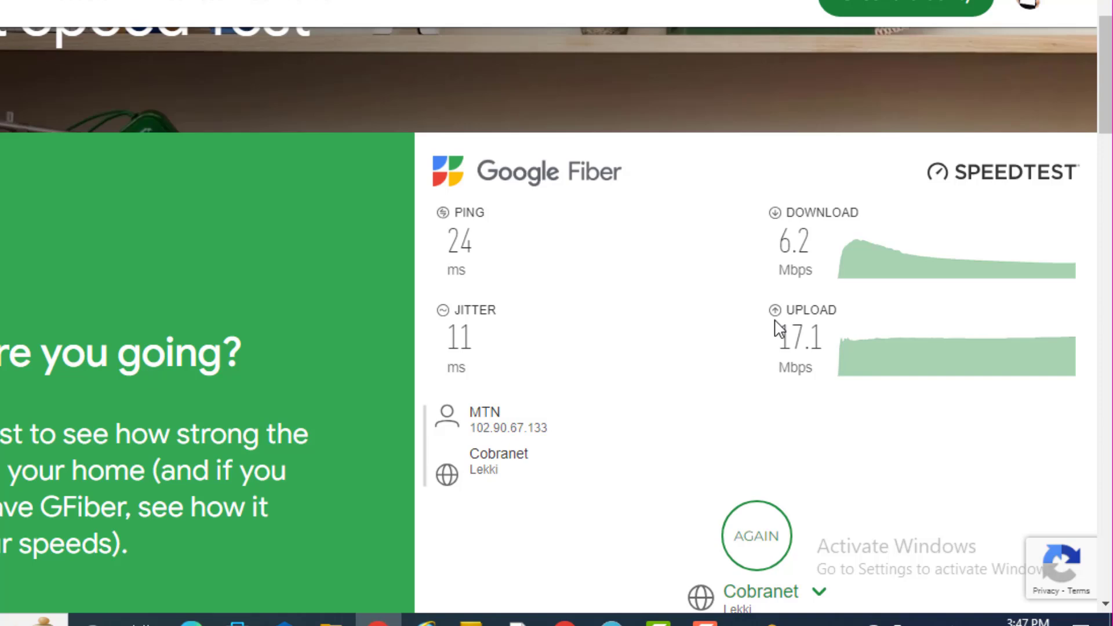